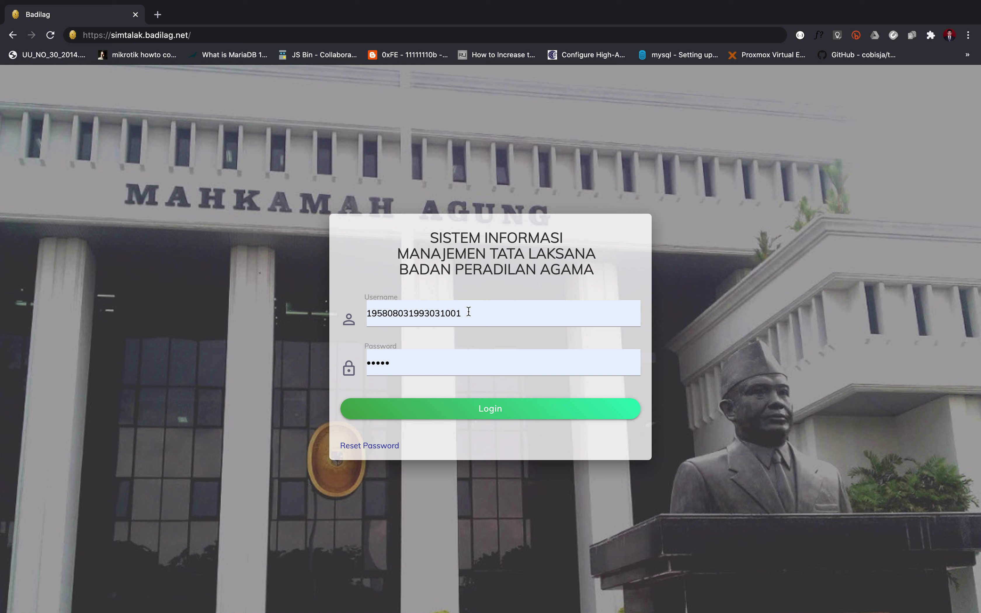
Step: Sign in to SIMTALAK and bring up the Eksaminasi Perkara table
{"action": "left_click", "coordinate": [470, 412]}
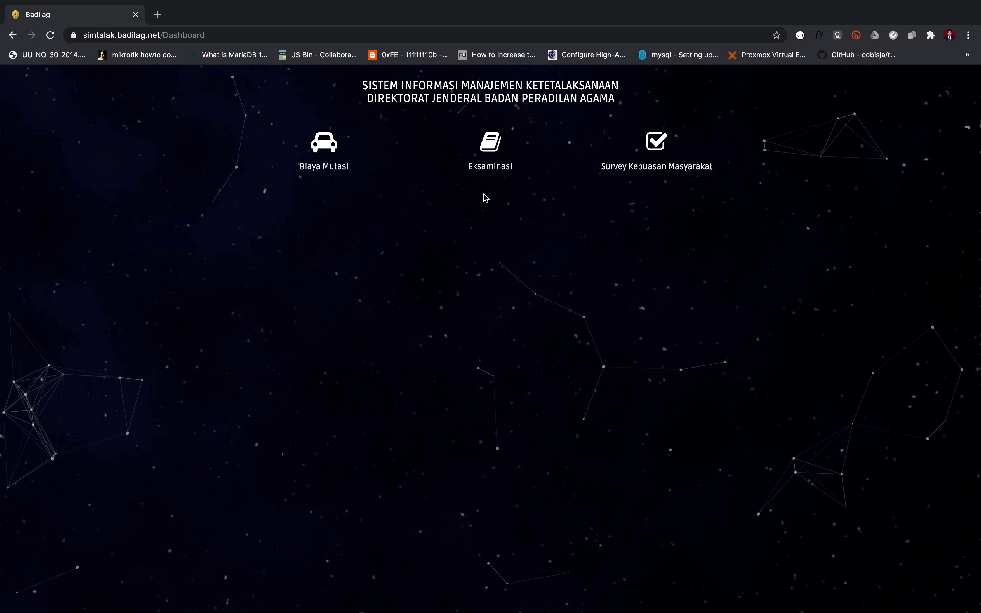
{"action": "left_click", "coordinate": [491, 164]}
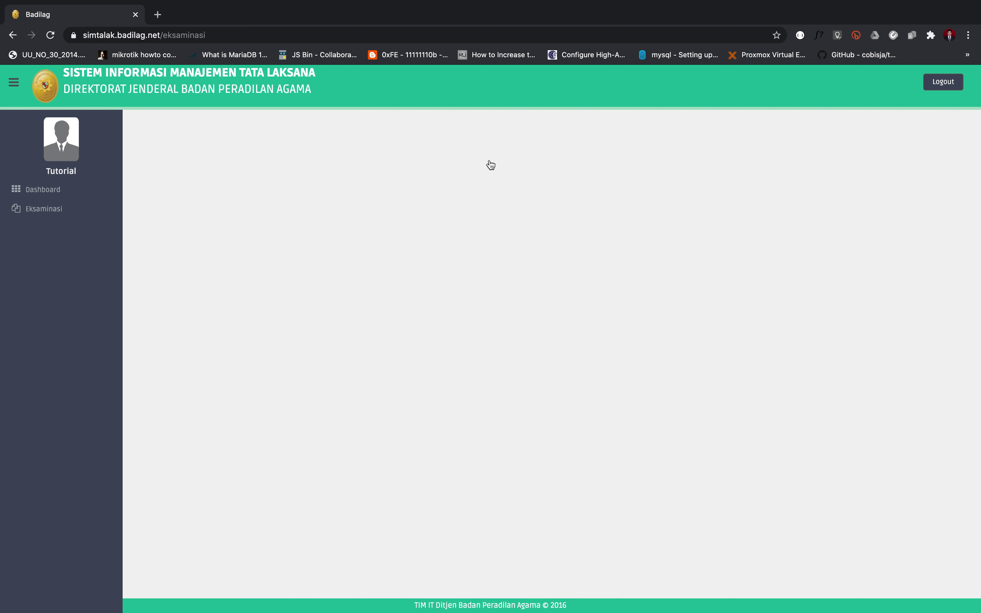
{"action": "left_click", "coordinate": [33, 217]}
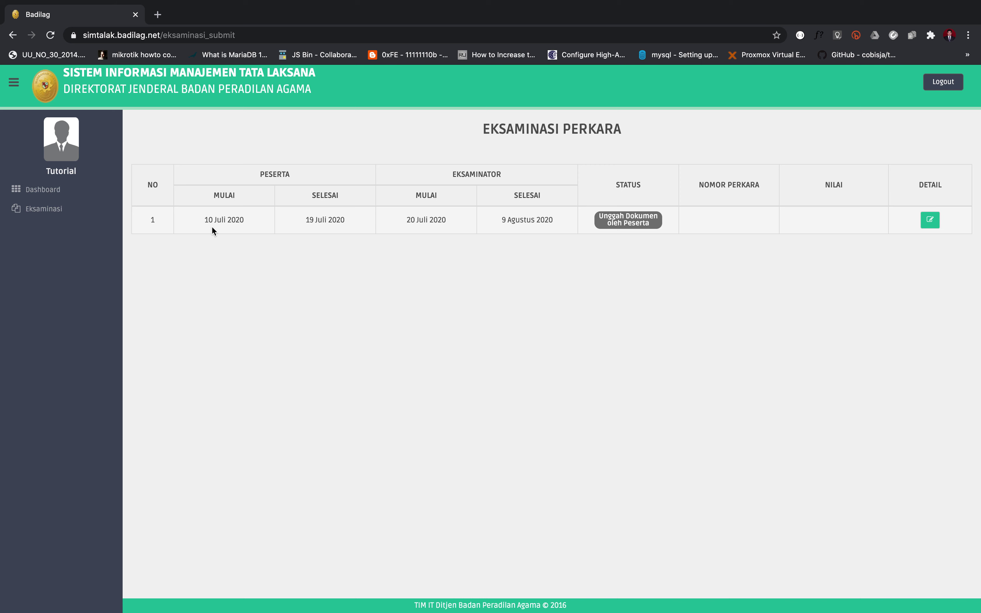
Step: Highlight the participant period dates of the 10–19 Juli 2020 examination
{"action": "left_click_drag", "start_coordinate": [204, 219], "coordinate": [247, 224]}
{"action": "left_click_drag", "start_coordinate": [305, 218], "coordinate": [369, 227]}
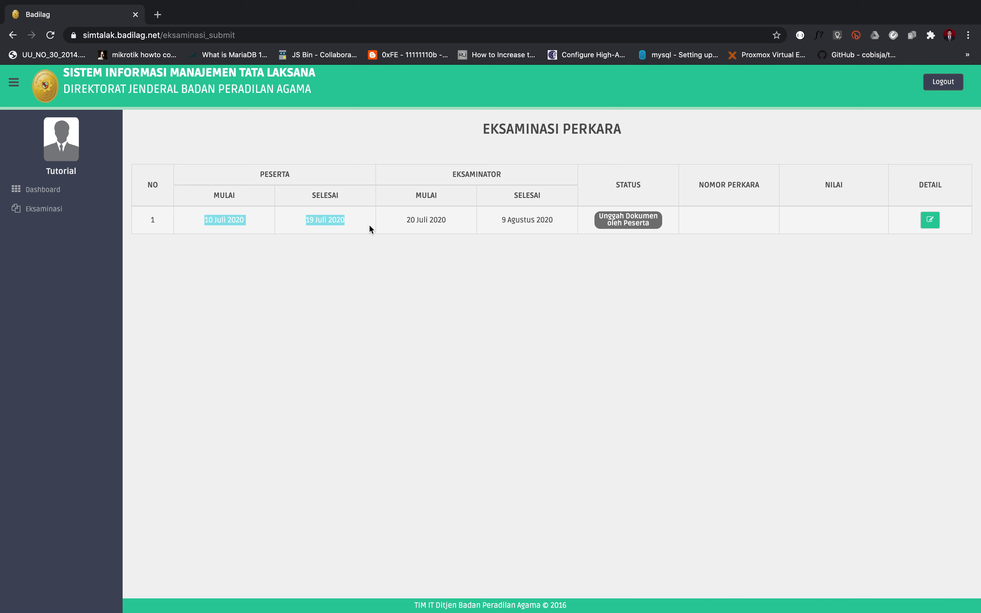
{"action": "left_click", "coordinate": [269, 242]}
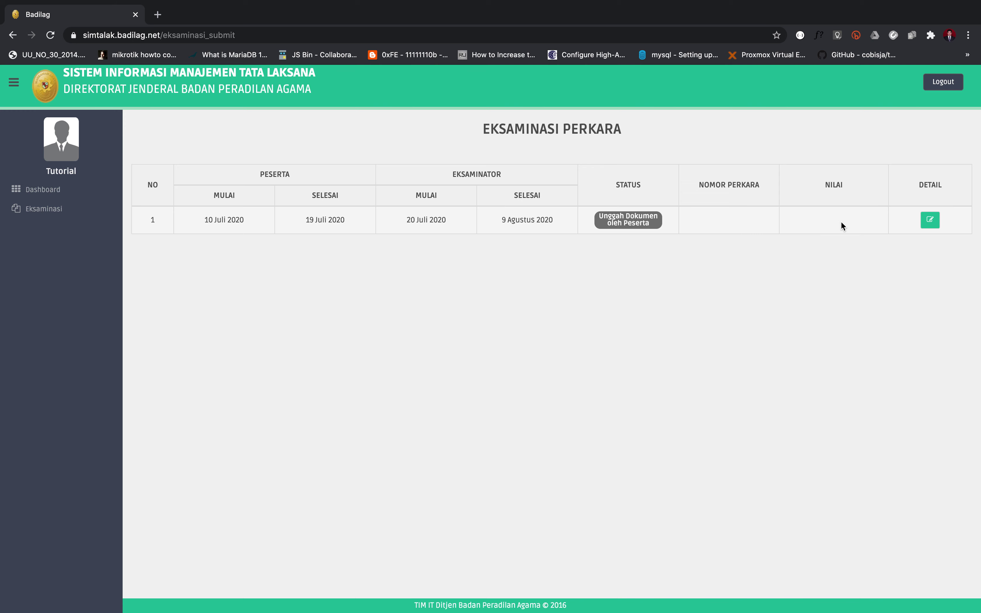
{"action": "left_click", "coordinate": [930, 221]}
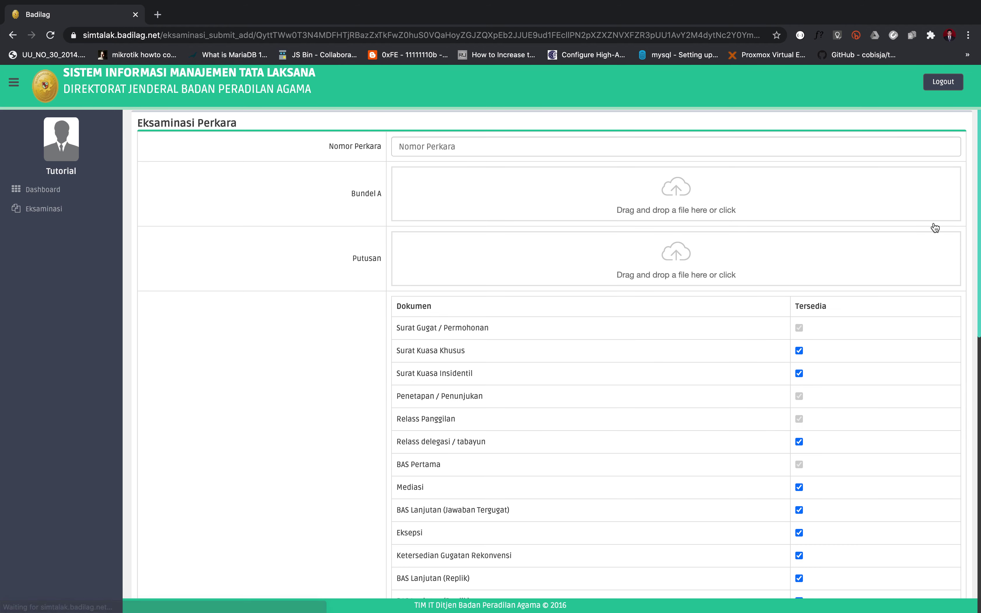
{"action": "left_click", "coordinate": [430, 142]}
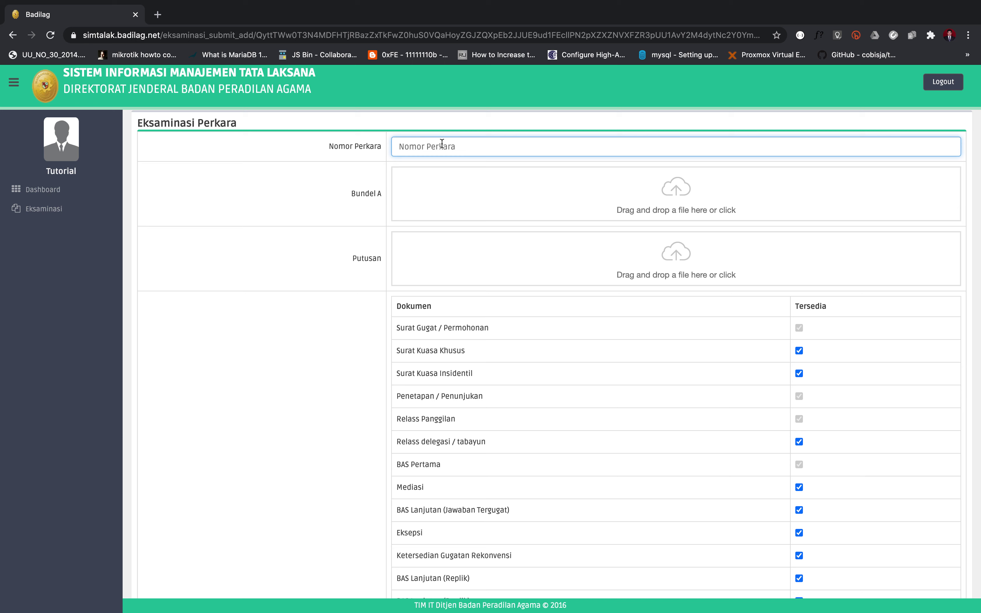
{"action": "type", "text": "203"}
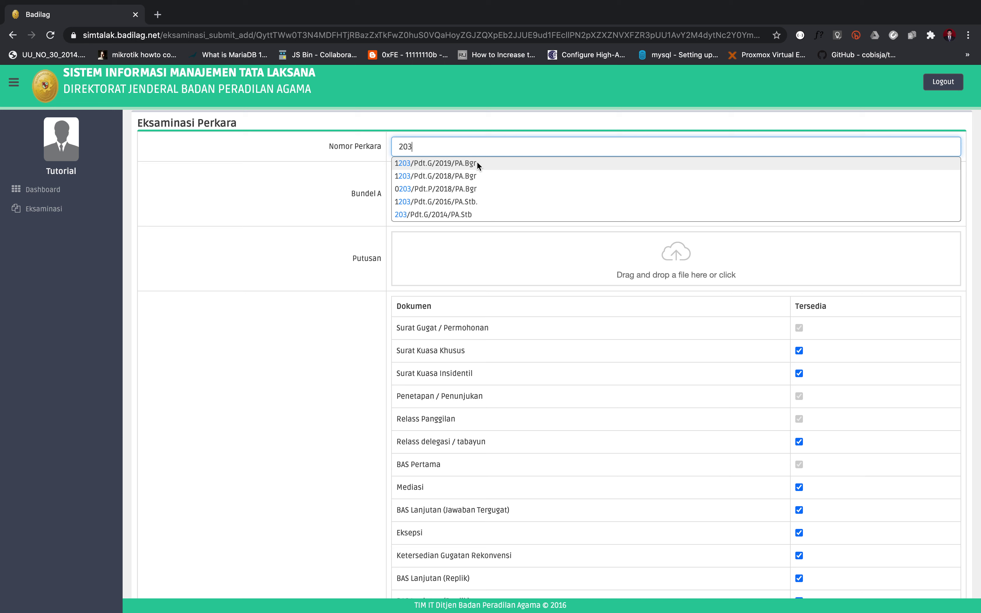
{"action": "left_click", "coordinate": [458, 163]}
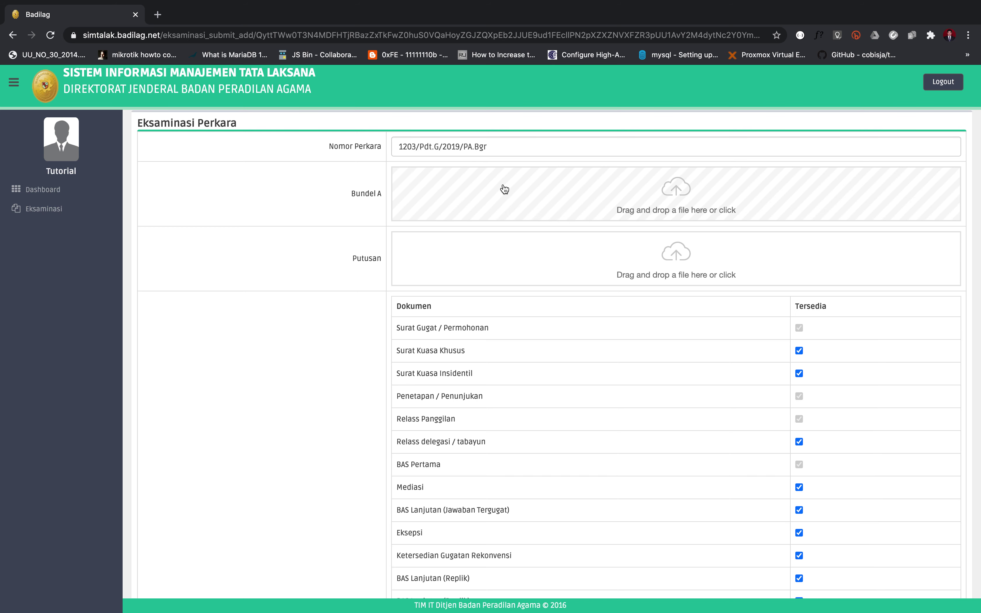
{"action": "left_click", "coordinate": [551, 187]}
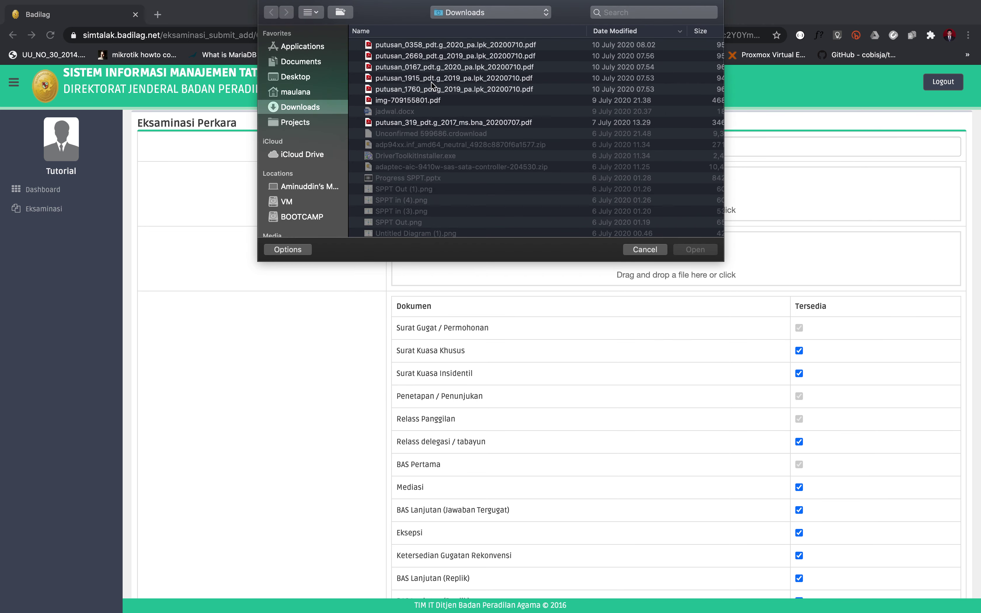
{"action": "double_click", "coordinate": [420, 56]}
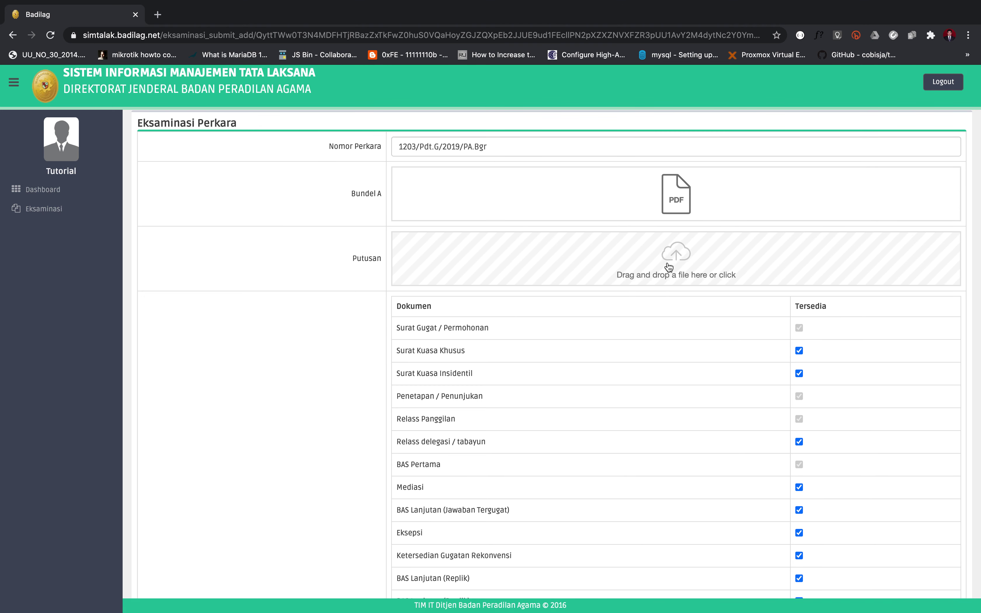
{"action": "left_click", "coordinate": [669, 267]}
{"action": "double_click", "coordinate": [447, 91]}
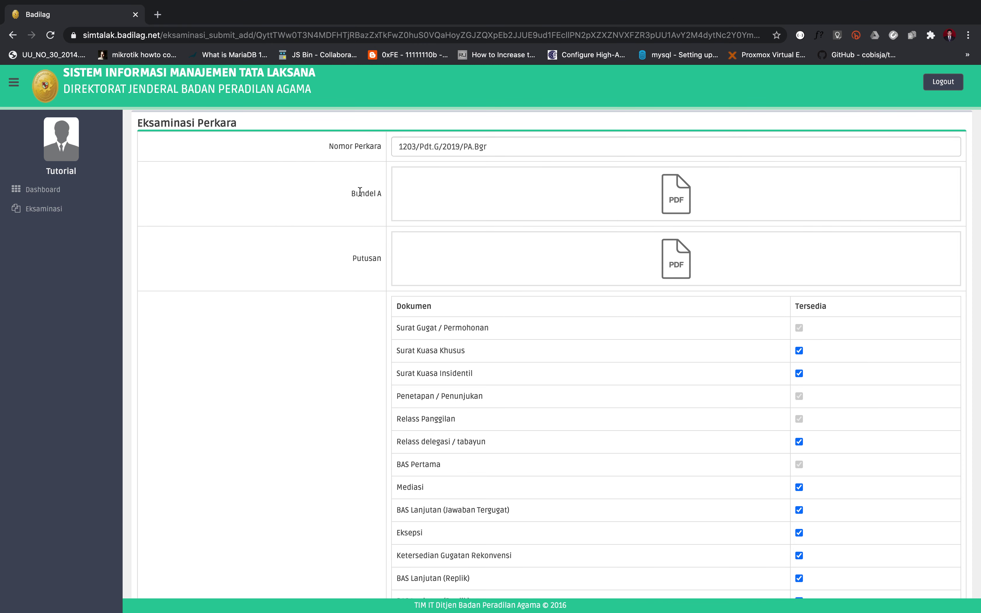
{"action": "left_click_drag", "start_coordinate": [351, 193], "coordinate": [390, 199]}
{"action": "left_click_drag", "start_coordinate": [343, 259], "coordinate": [385, 259]}
{"action": "scroll", "coordinate": [604, 318], "scroll_direction": "down", "scroll_amount": 15}
{"action": "scroll", "coordinate": [604, 318], "scroll_direction": "up", "scroll_amount": 10}
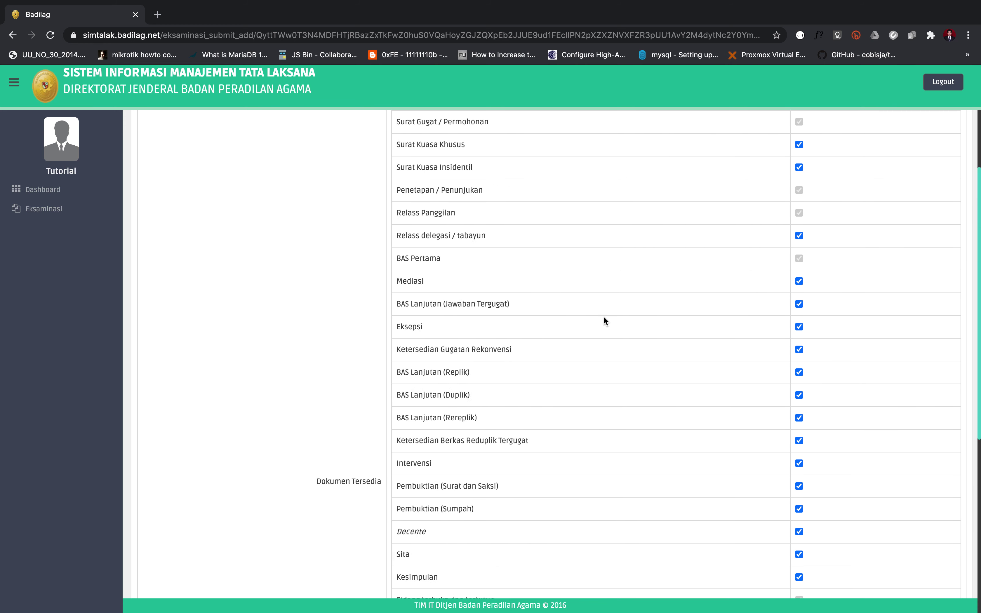
{"action": "scroll", "coordinate": [603, 321], "scroll_direction": "up", "scroll_amount": 5}
{"action": "scroll", "coordinate": [370, 382], "scroll_direction": "down", "scroll_amount": 7}
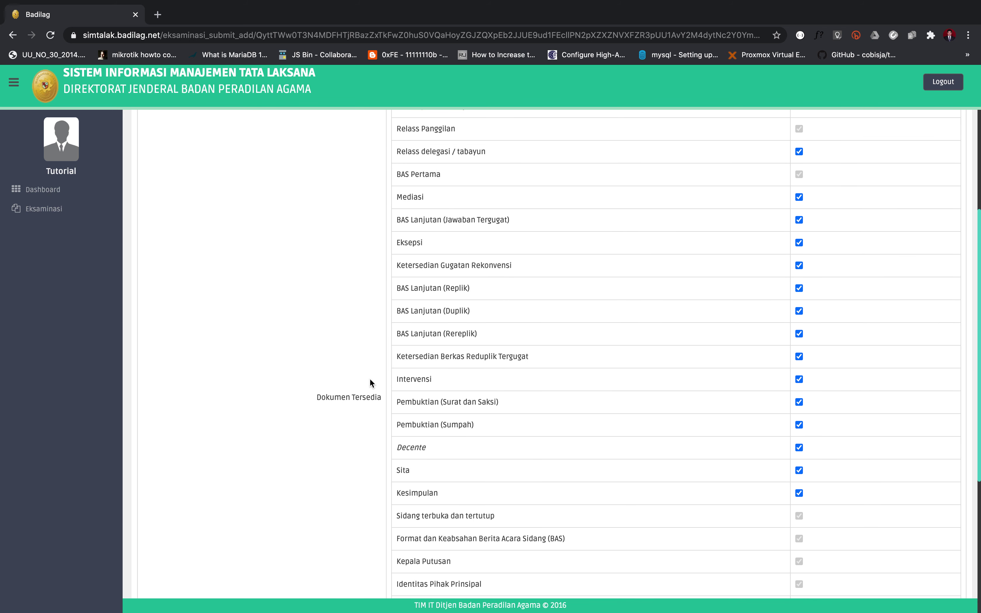
{"action": "scroll", "coordinate": [370, 383], "scroll_direction": "up", "scroll_amount": 7}
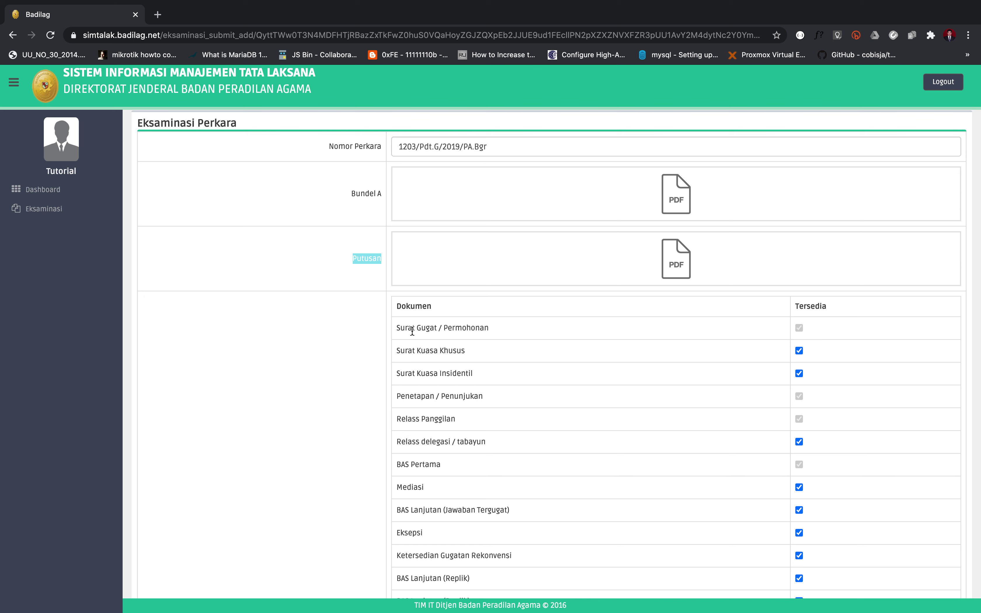
{"action": "scroll", "coordinate": [423, 334], "scroll_direction": "down", "scroll_amount": 6}
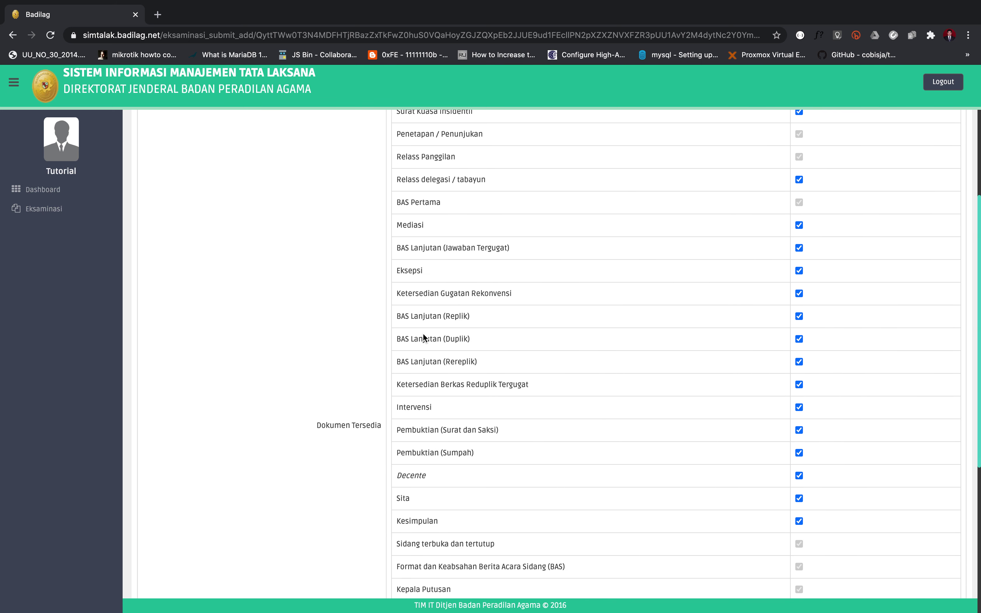
{"action": "scroll", "coordinate": [423, 335], "scroll_direction": "up", "scroll_amount": 4}
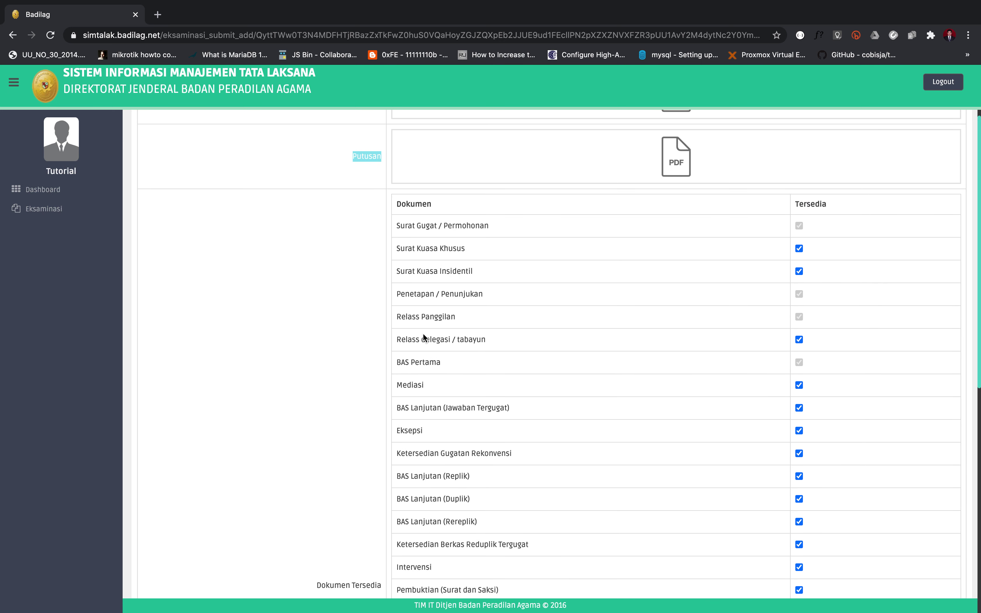
{"action": "left_click", "coordinate": [426, 278]}
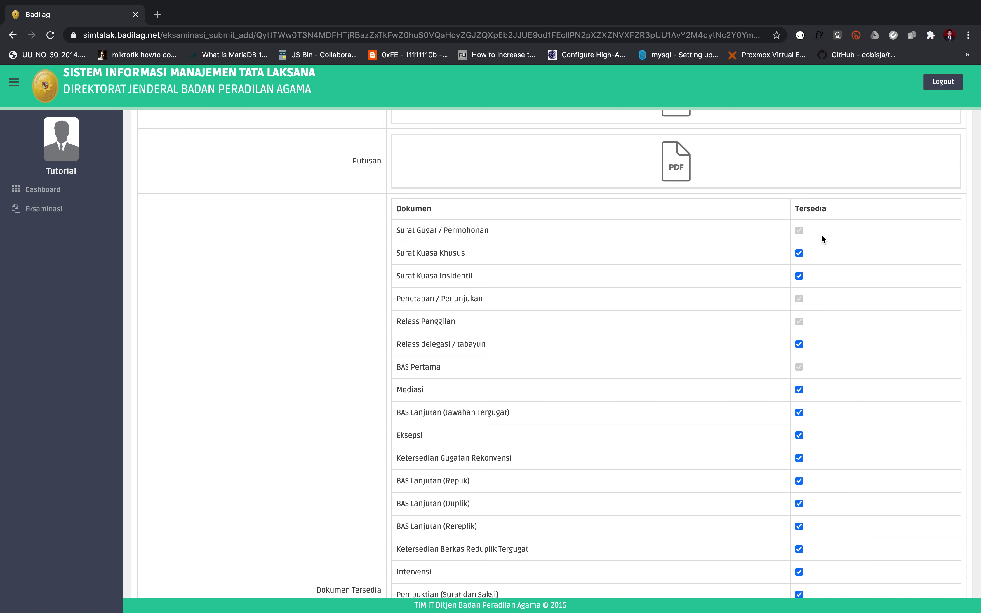
{"action": "scroll", "coordinate": [672, 384], "scroll_direction": "down", "scroll_amount": 10}
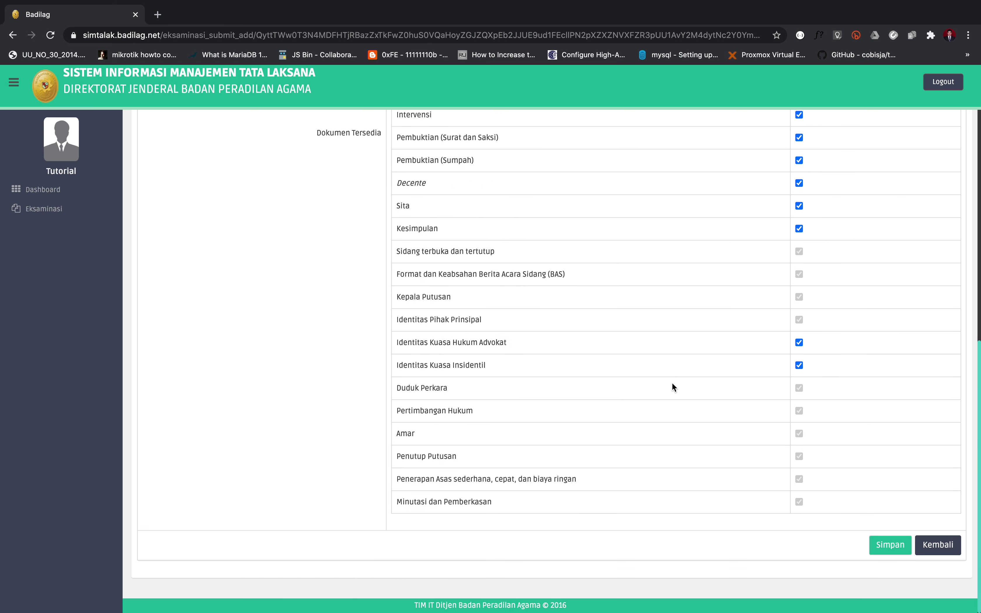
{"action": "scroll", "coordinate": [673, 384], "scroll_direction": "up", "scroll_amount": 3}
{"action": "scroll", "coordinate": [672, 383], "scroll_direction": "up", "scroll_amount": 6}
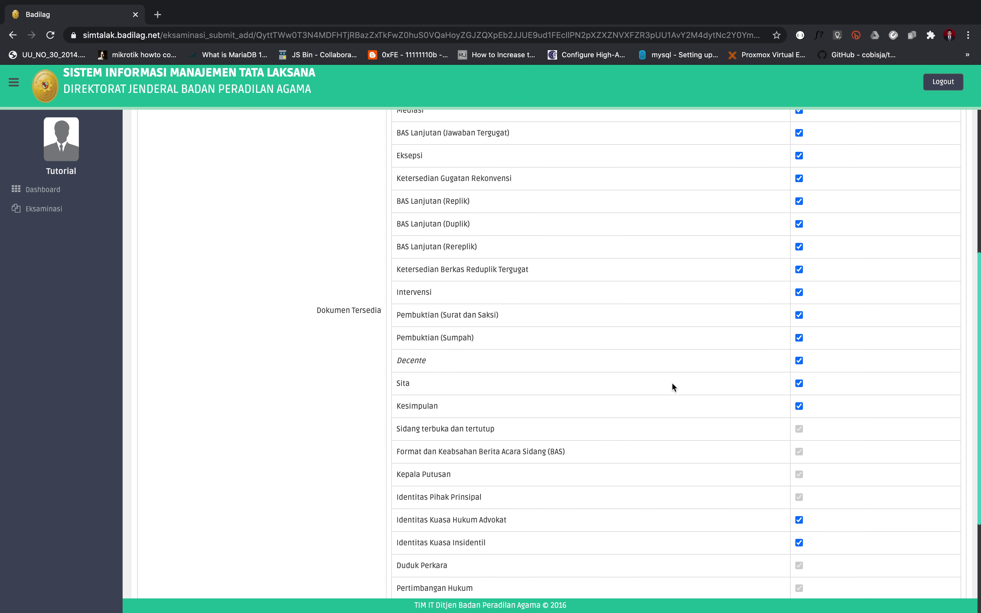
{"action": "scroll", "coordinate": [672, 383], "scroll_direction": "up", "scroll_amount": 2}
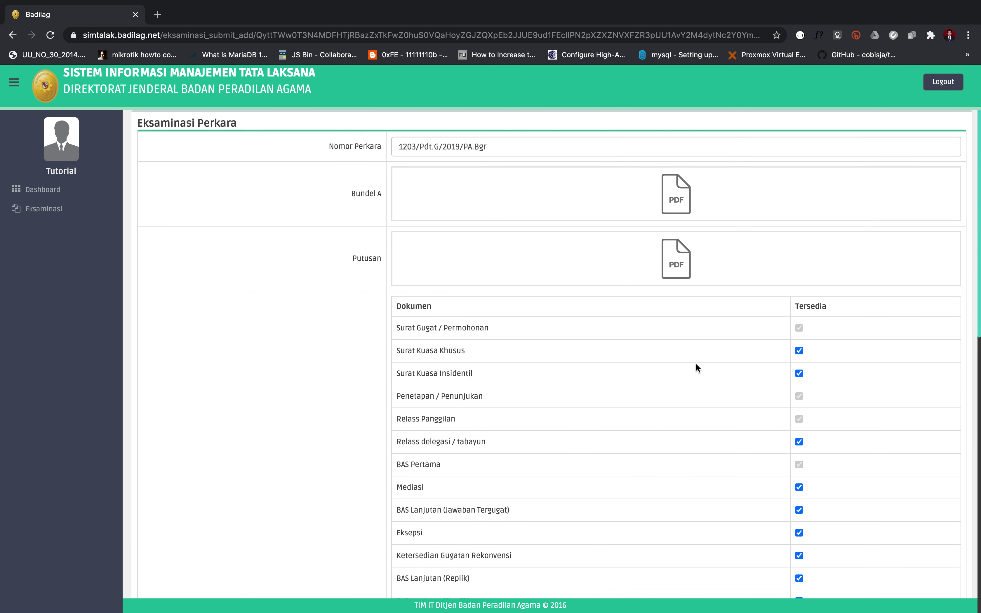
{"action": "scroll", "coordinate": [735, 406], "scroll_direction": "down", "scroll_amount": 1}
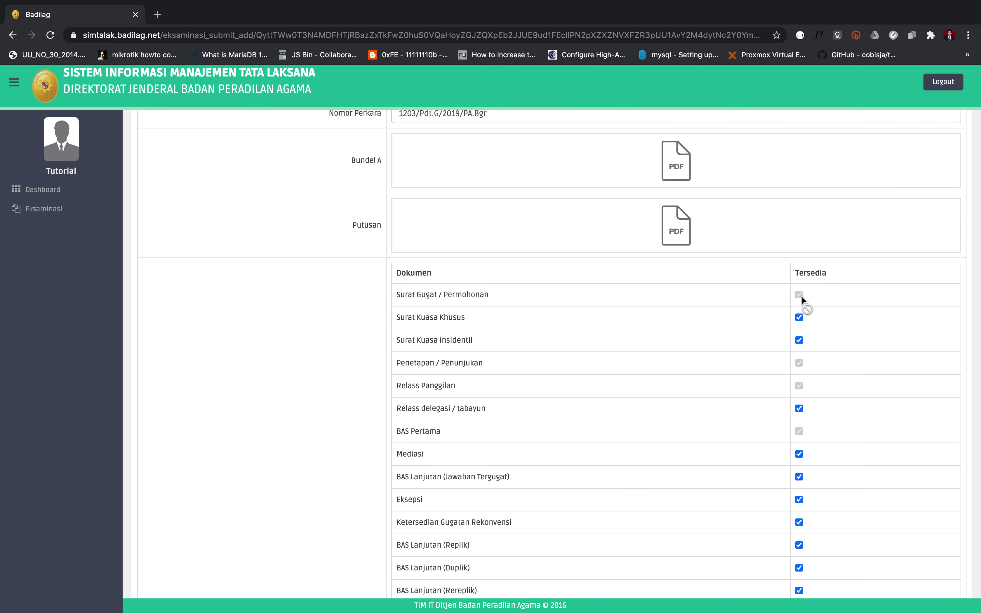
{"action": "left_click_drag", "start_coordinate": [487, 296], "coordinate": [401, 295]}
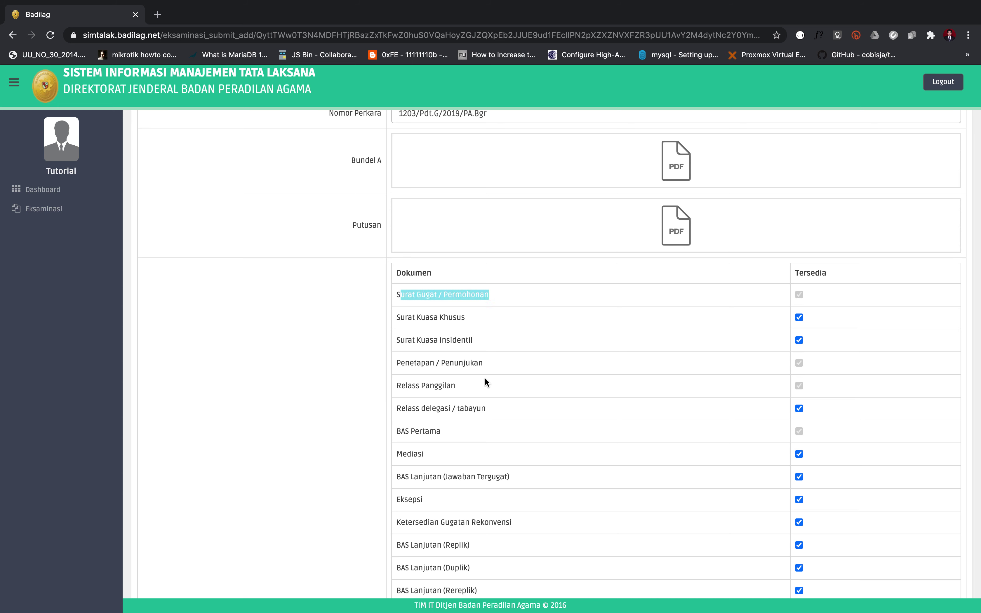
{"action": "left_click_drag", "start_coordinate": [489, 365], "coordinate": [394, 369]}
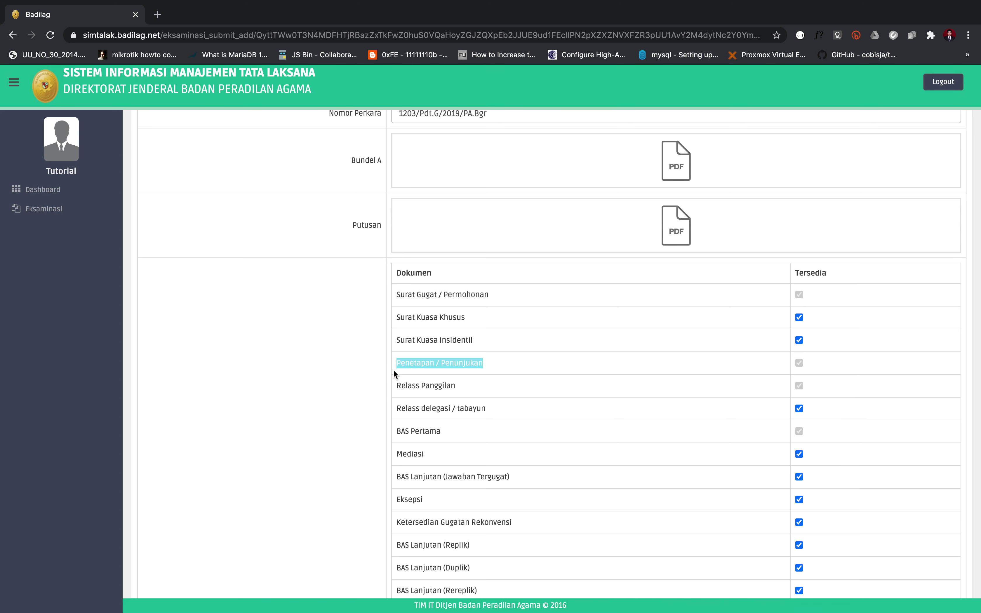
{"action": "left_click", "coordinate": [442, 386]}
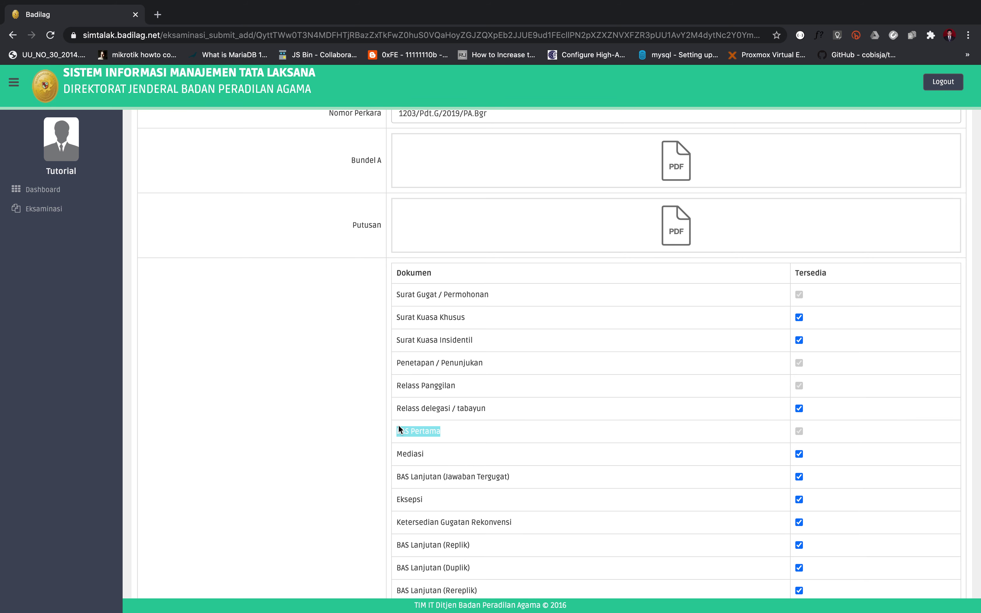
{"action": "scroll", "coordinate": [398, 430], "scroll_direction": "down", "scroll_amount": 7}
{"action": "left_click", "coordinate": [445, 491]}
{"action": "left_click_drag", "start_coordinate": [505, 514], "coordinate": [409, 512]}
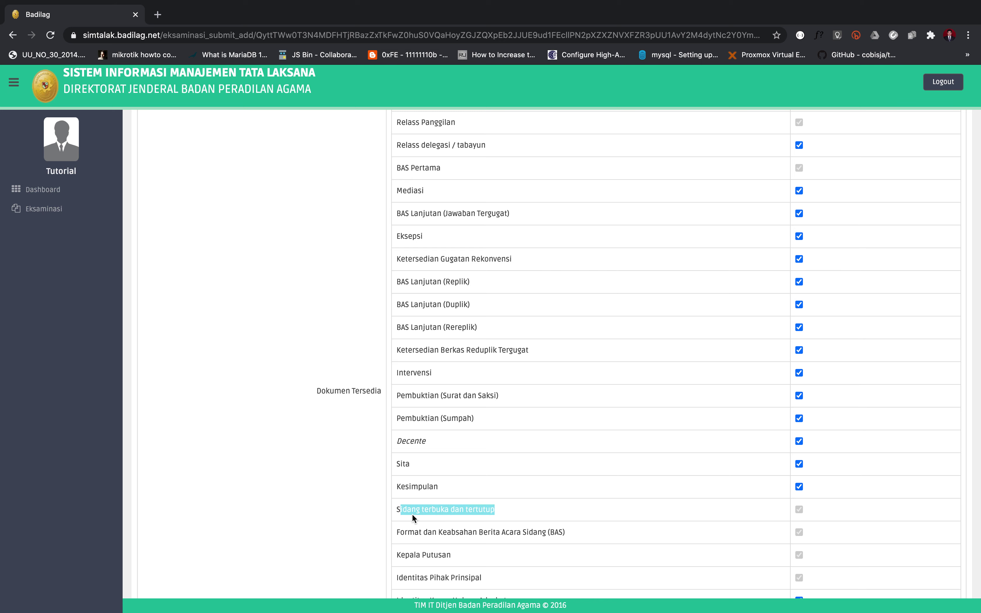
{"action": "scroll", "coordinate": [494, 477], "scroll_direction": "up", "scroll_amount": 8}
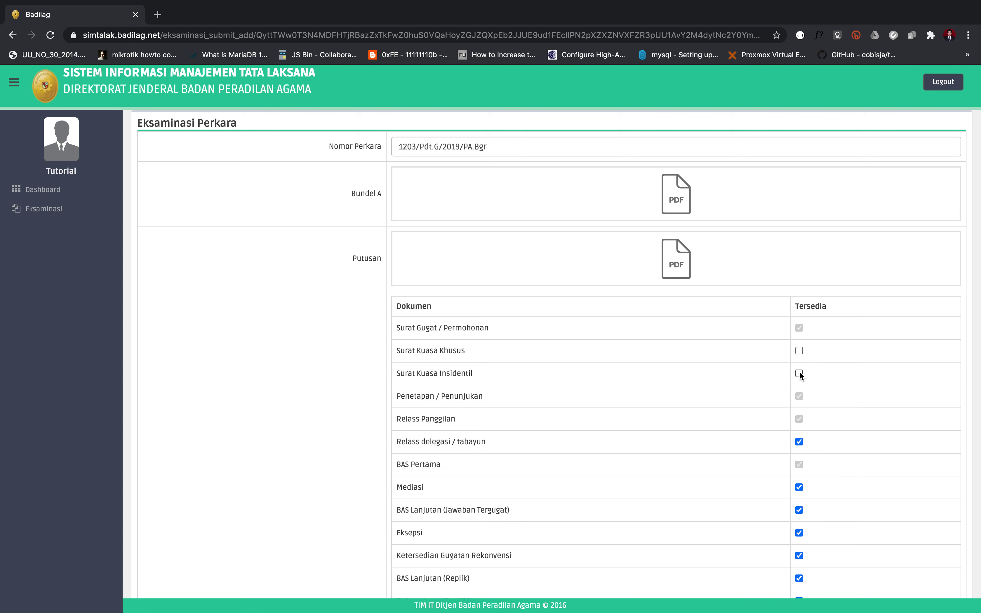
Step: Review the checklist down to the bottom, with Relass delegasi / tabayun and both Identitas Kuasa rows unticked
{"action": "scroll", "coordinate": [734, 428], "scroll_direction": "down", "scroll_amount": 8}
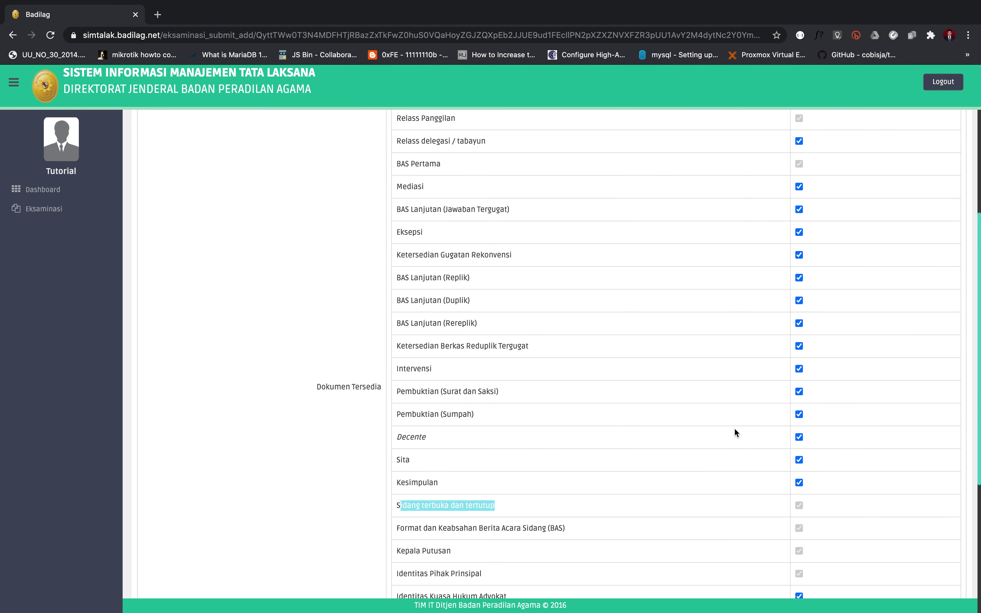
{"action": "scroll", "coordinate": [734, 427], "scroll_direction": "down", "scroll_amount": 5}
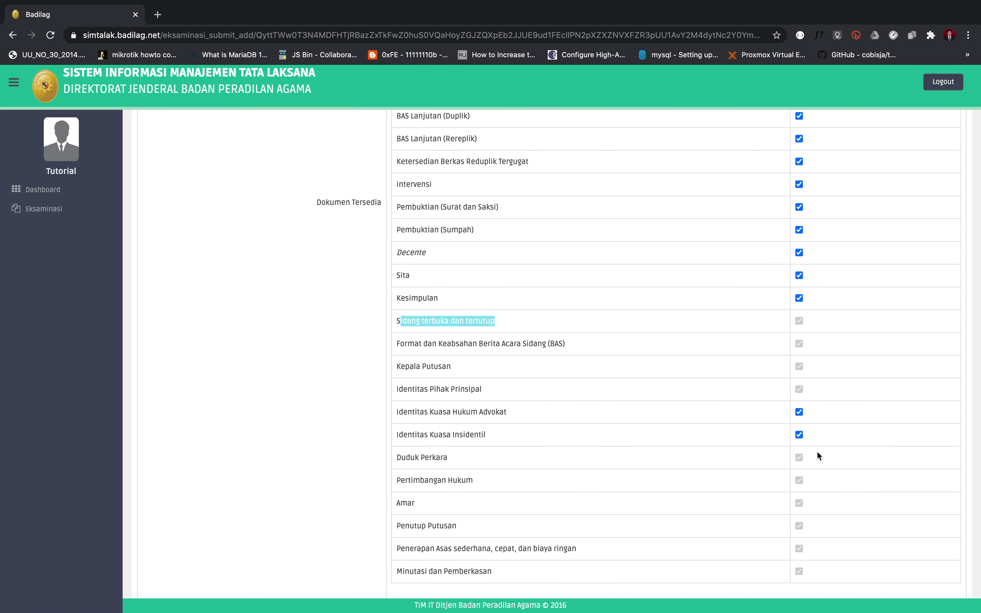
{"action": "left_click", "coordinate": [800, 420]}
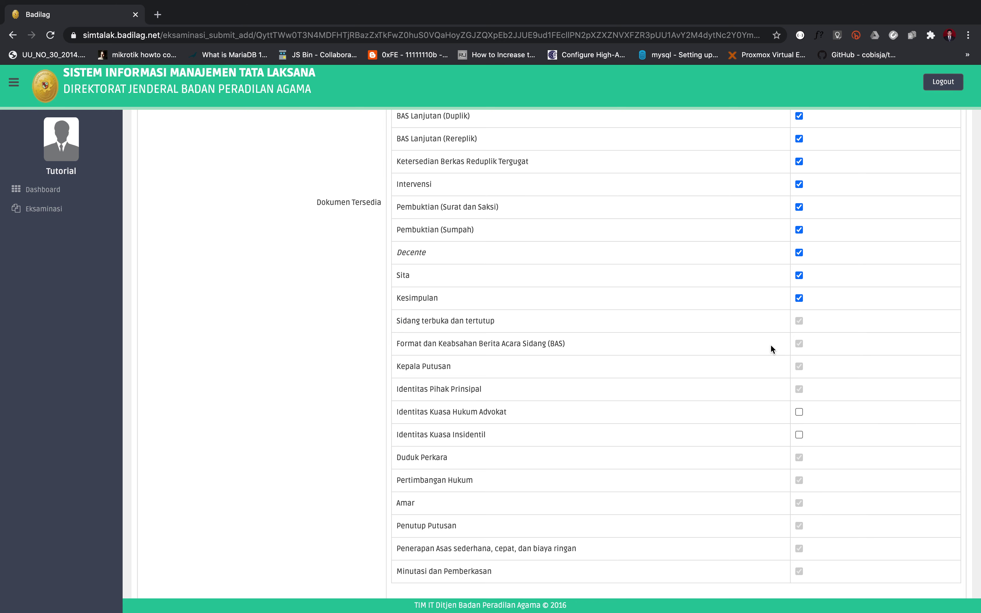
{"action": "scroll", "coordinate": [770, 344], "scroll_direction": "up", "scroll_amount": 10}
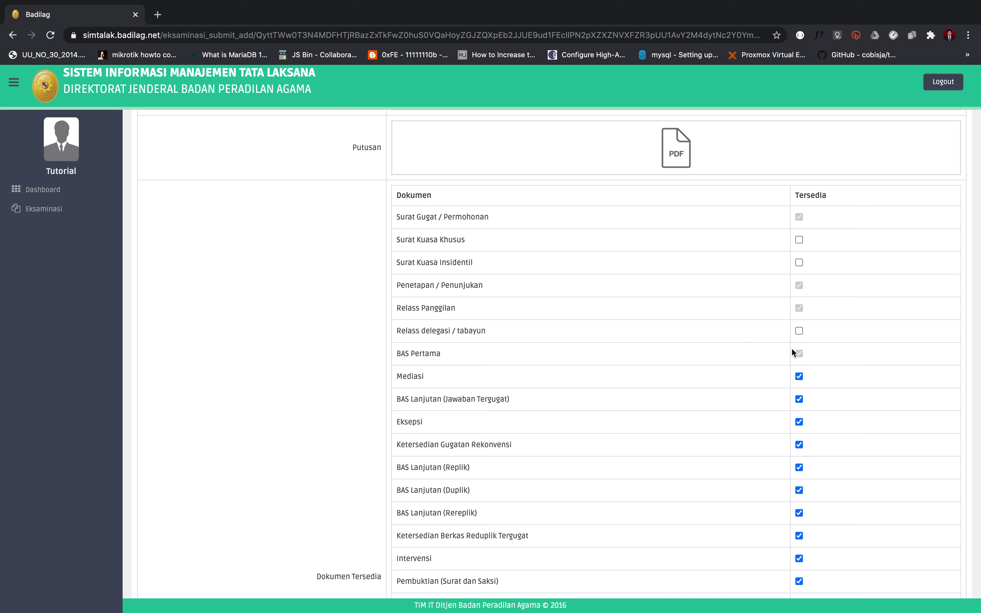
{"action": "scroll", "coordinate": [741, 367], "scroll_direction": "down", "scroll_amount": 9}
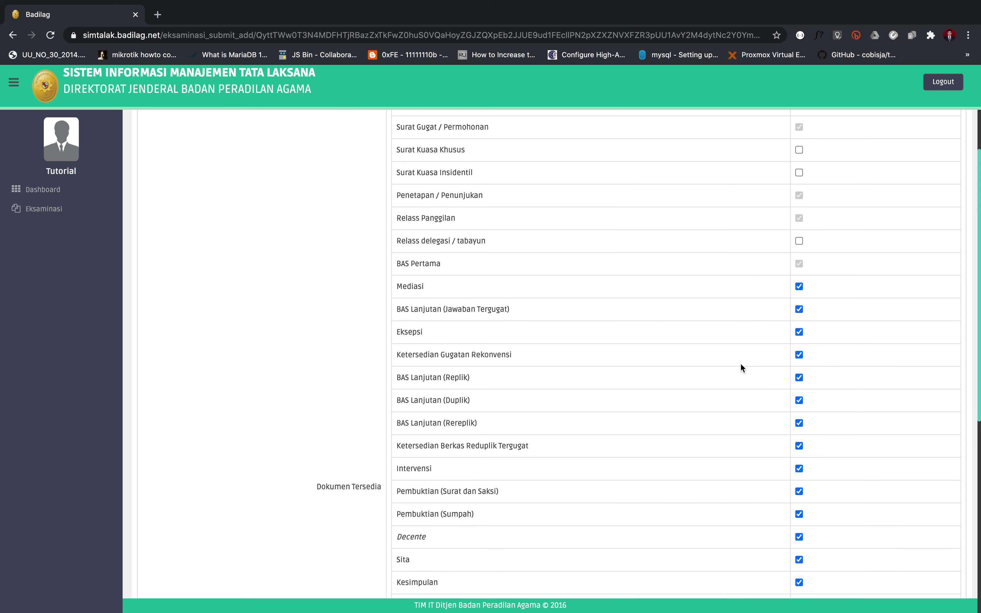
{"action": "scroll", "coordinate": [740, 363], "scroll_direction": "down", "scroll_amount": 3}
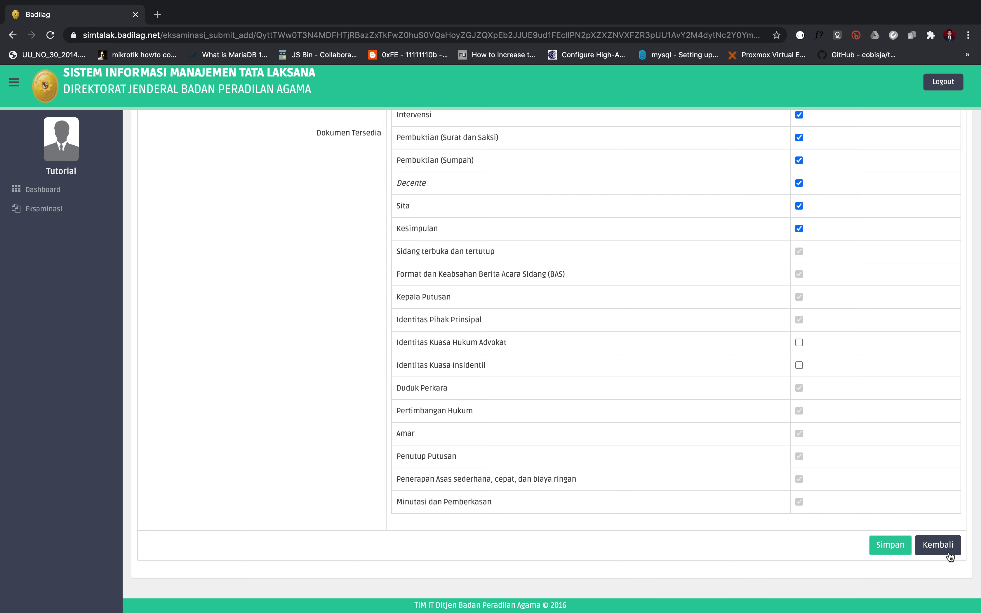
{"action": "left_click", "coordinate": [890, 546]}
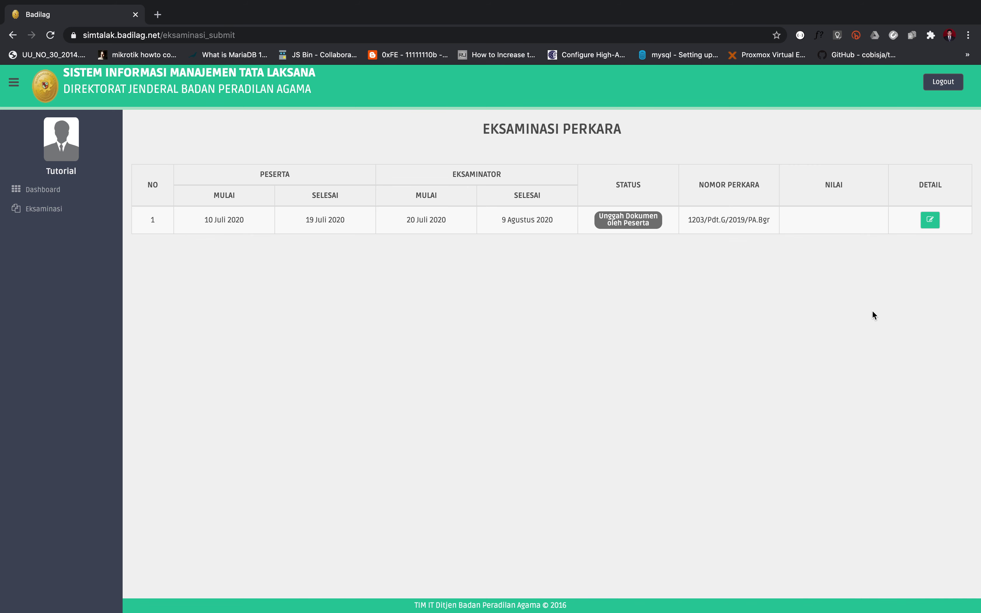
{"action": "left_click_drag", "start_coordinate": [685, 219], "coordinate": [771, 224]}
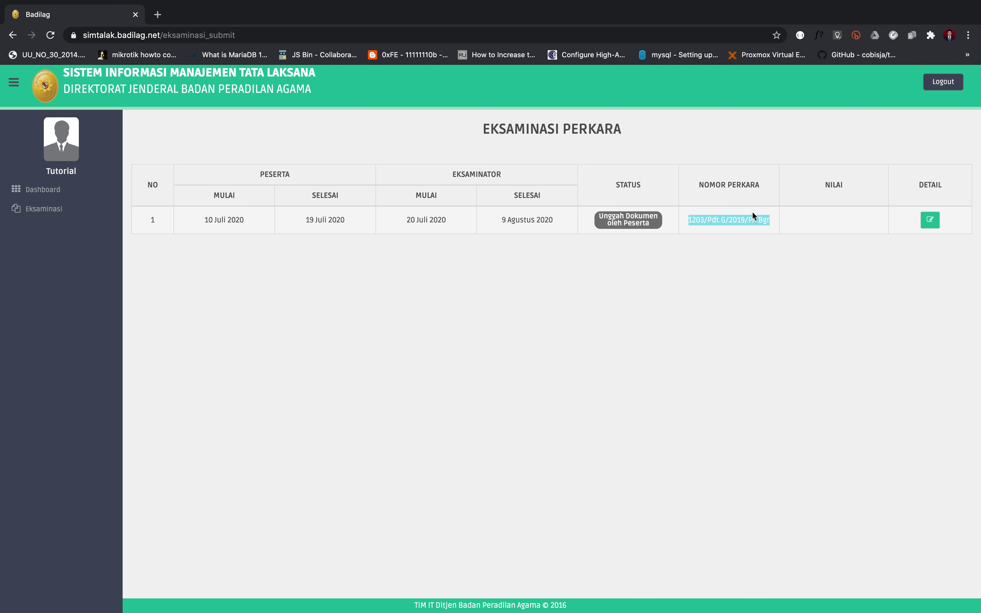
{"action": "left_click", "coordinate": [846, 222]}
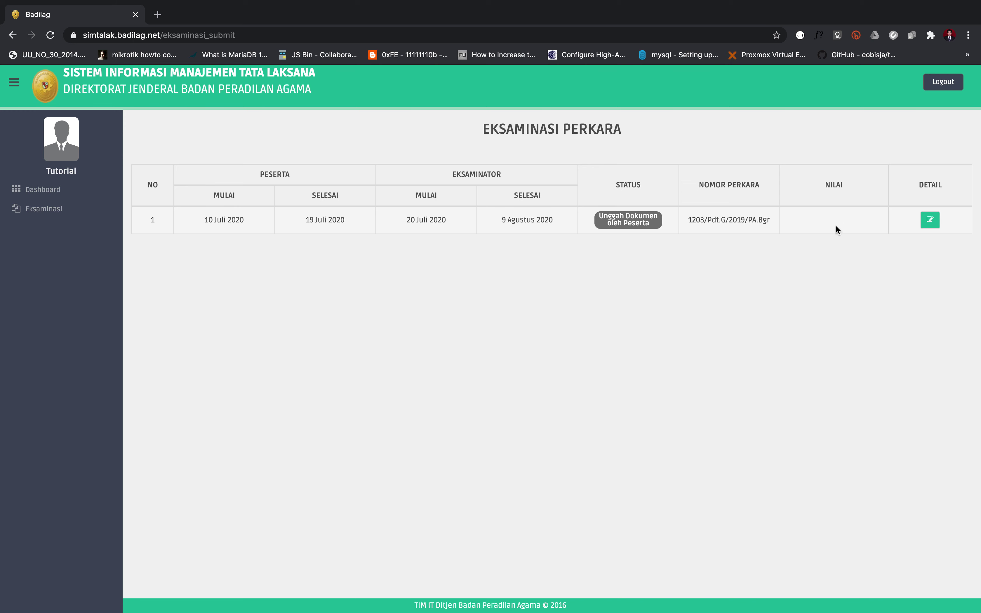
{"action": "left_click", "coordinate": [933, 224]}
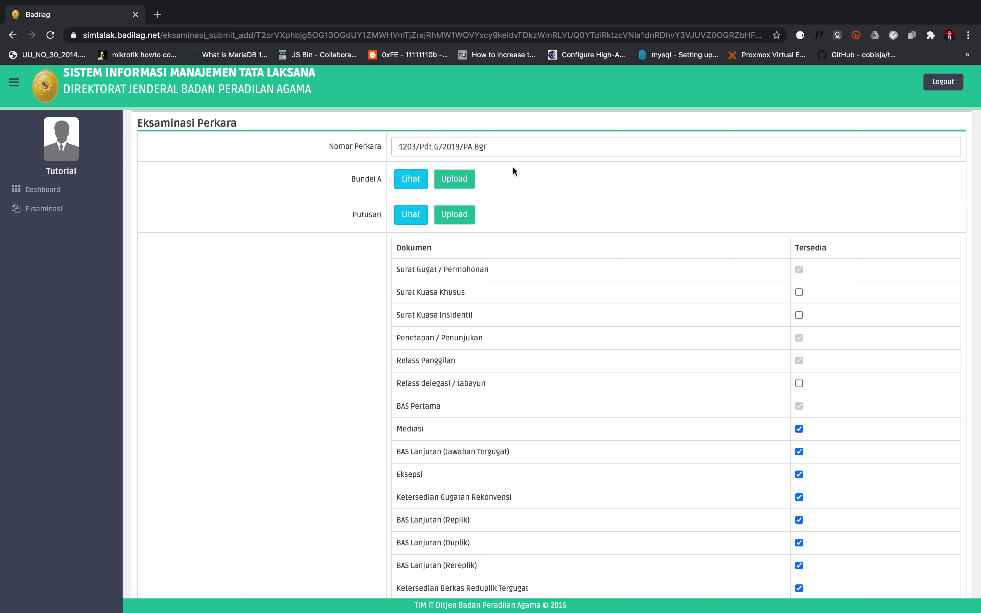
{"action": "left_click", "coordinate": [418, 185]}
{"action": "left_click", "coordinate": [407, 185]}
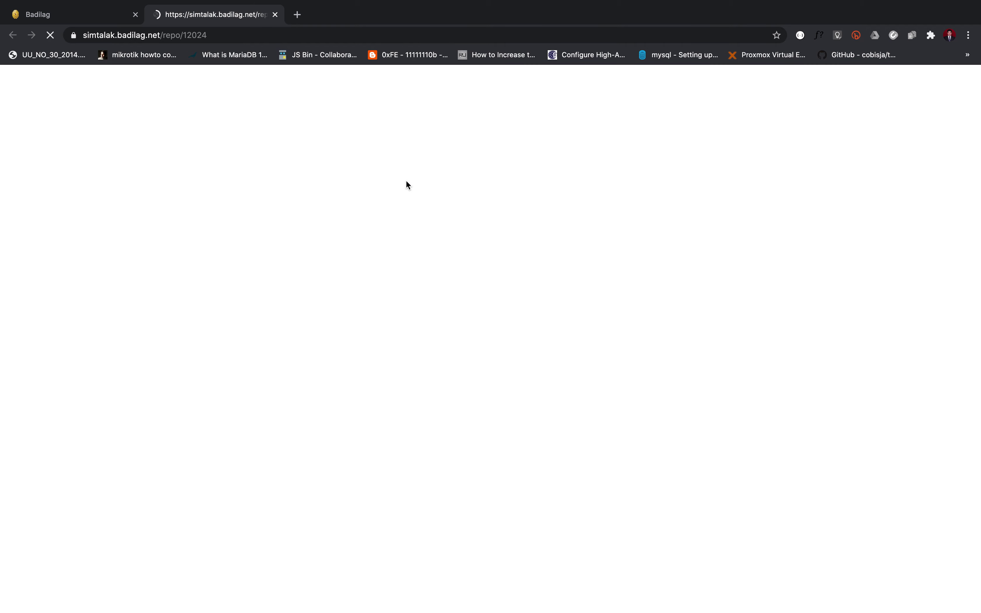
{"action": "scroll", "coordinate": [389, 263], "scroll_direction": "down", "scroll_amount": 20}
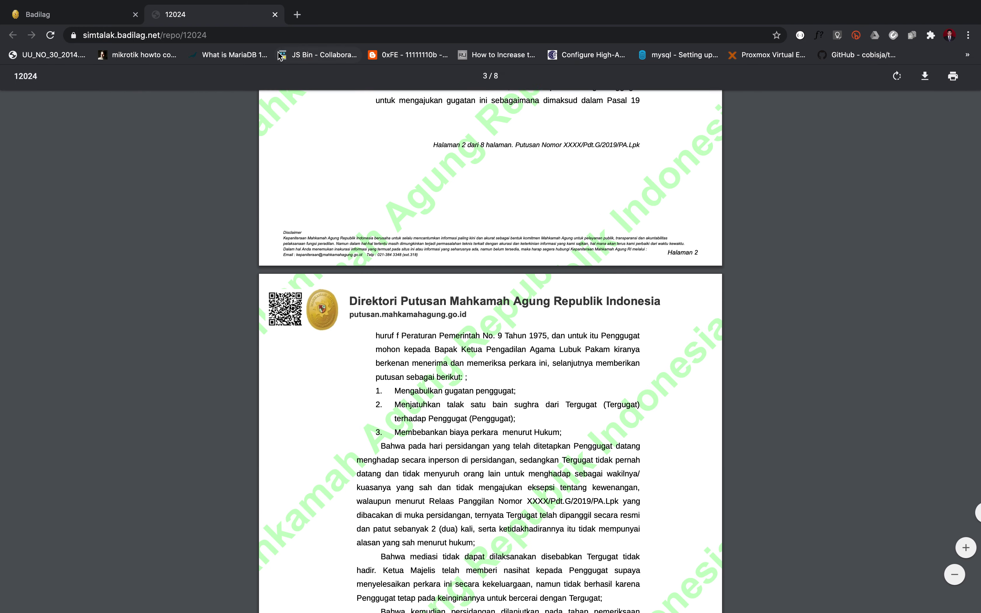
{"action": "left_click", "coordinate": [275, 15]}
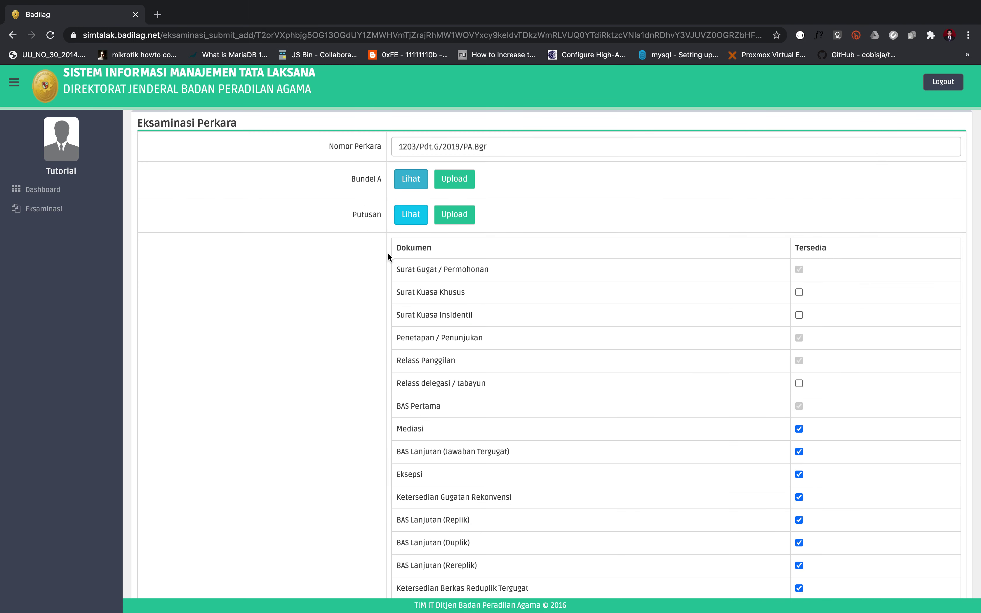
{"action": "left_click", "coordinate": [410, 219]}
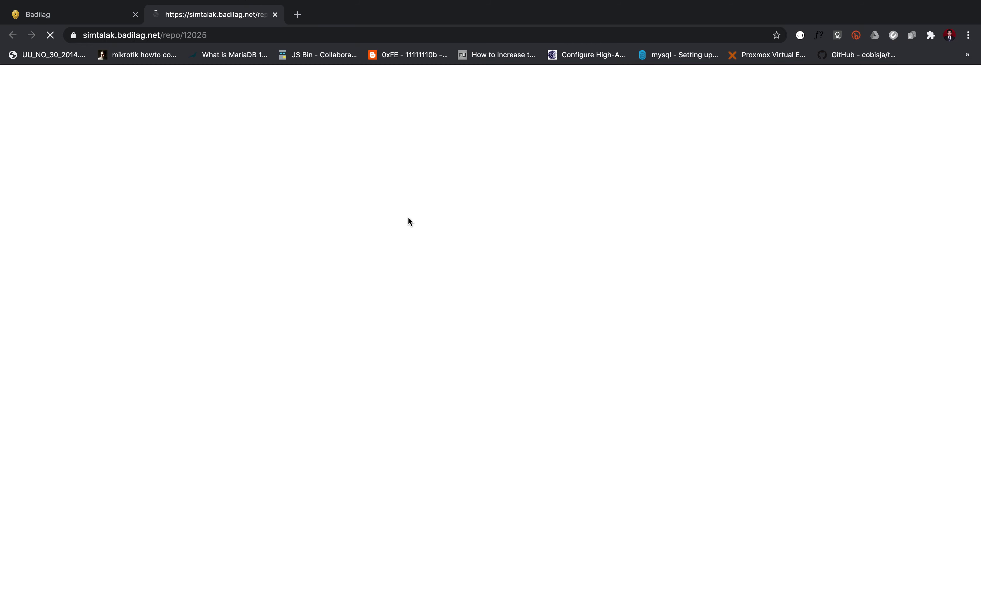
{"action": "scroll", "coordinate": [409, 256], "scroll_direction": "down", "scroll_amount": 20}
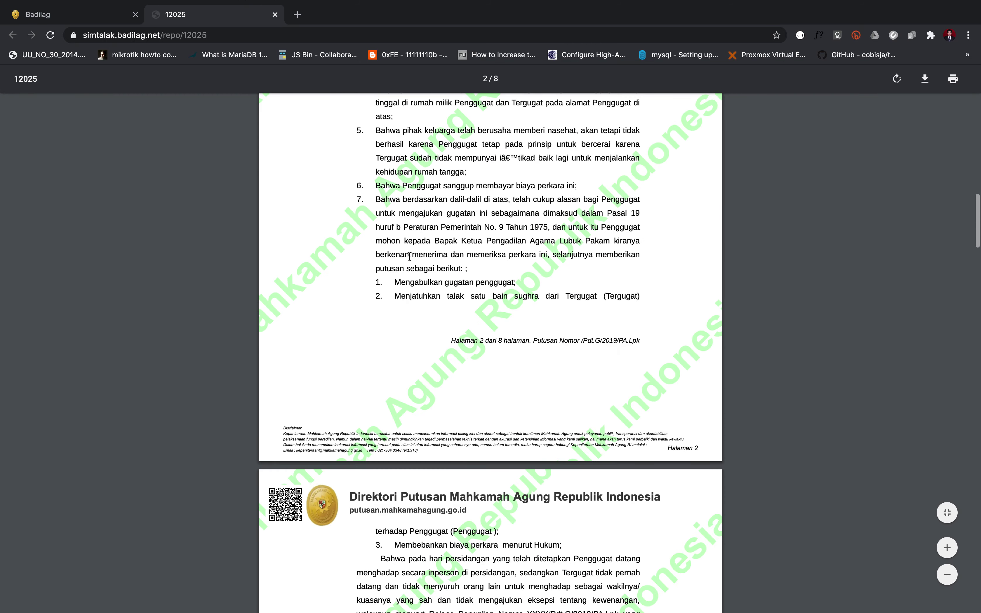
{"action": "scroll", "coordinate": [410, 256], "scroll_direction": "down", "scroll_amount": 15}
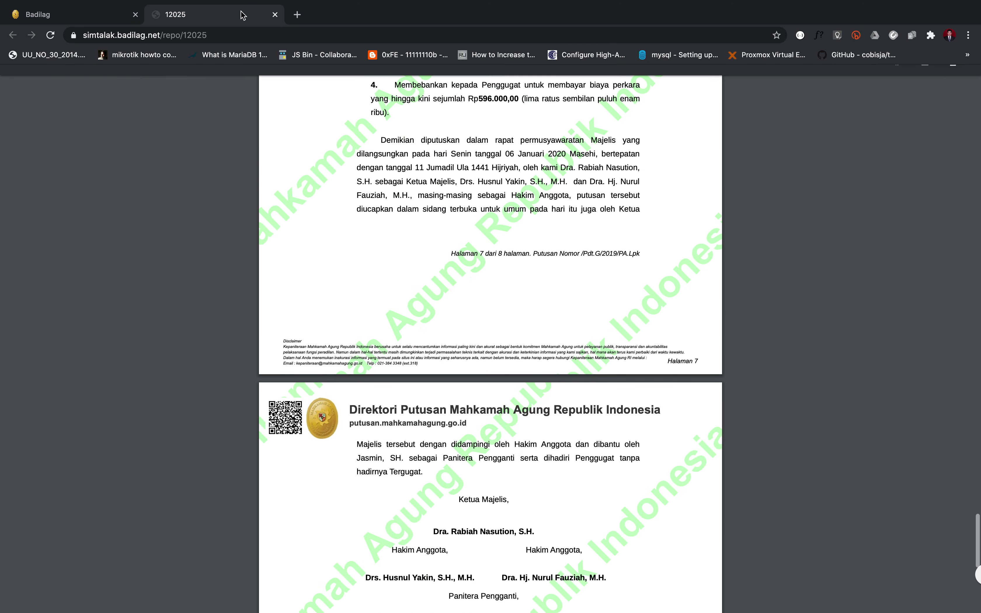
{"action": "left_click", "coordinate": [275, 14]}
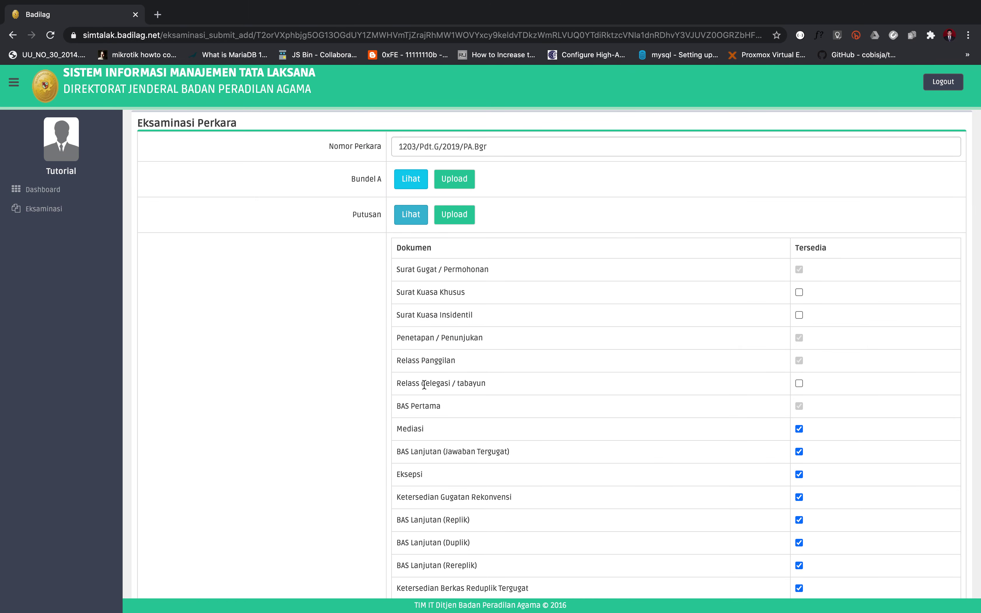
Step: Return from the form to the Eksaminasi Perkara list via Kembali
{"action": "scroll", "coordinate": [424, 385], "scroll_direction": "down", "scroll_amount": 12}
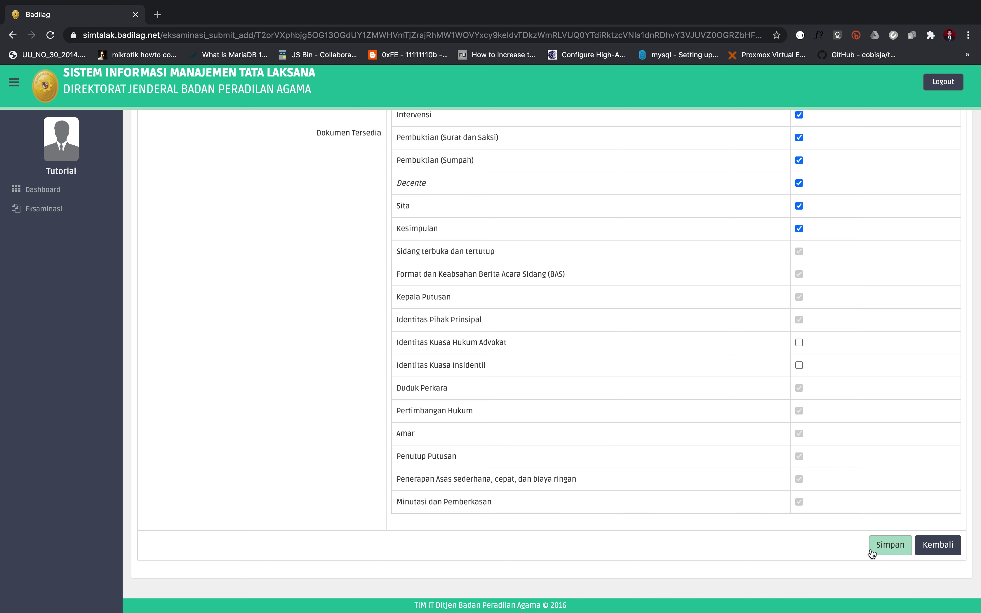
{"action": "left_click", "coordinate": [944, 552]}
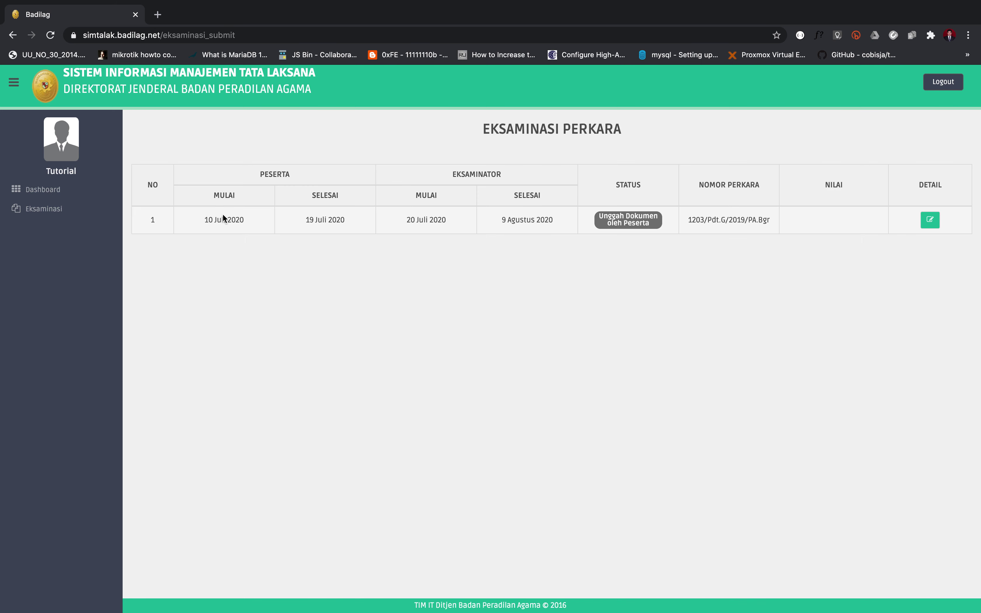
{"action": "left_click_drag", "start_coordinate": [303, 221], "coordinate": [344, 221]}
{"action": "left_click", "coordinate": [930, 219]}
{"action": "scroll", "coordinate": [817, 277], "scroll_direction": "down", "scroll_amount": 1}
{"action": "scroll", "coordinate": [817, 279], "scroll_direction": "down", "scroll_amount": 10}
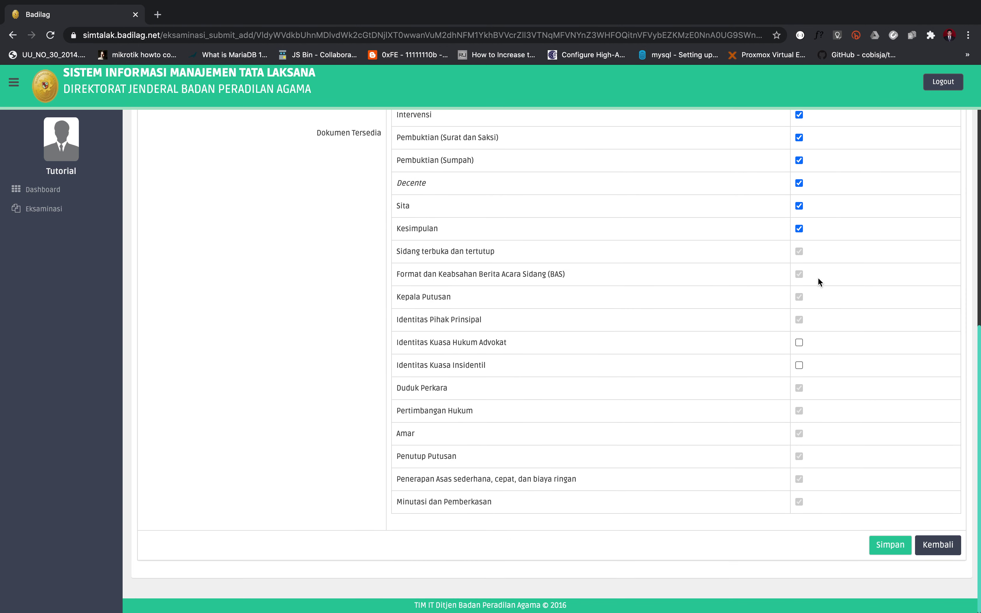
{"action": "scroll", "coordinate": [746, 232], "scroll_direction": "up", "scroll_amount": 10}
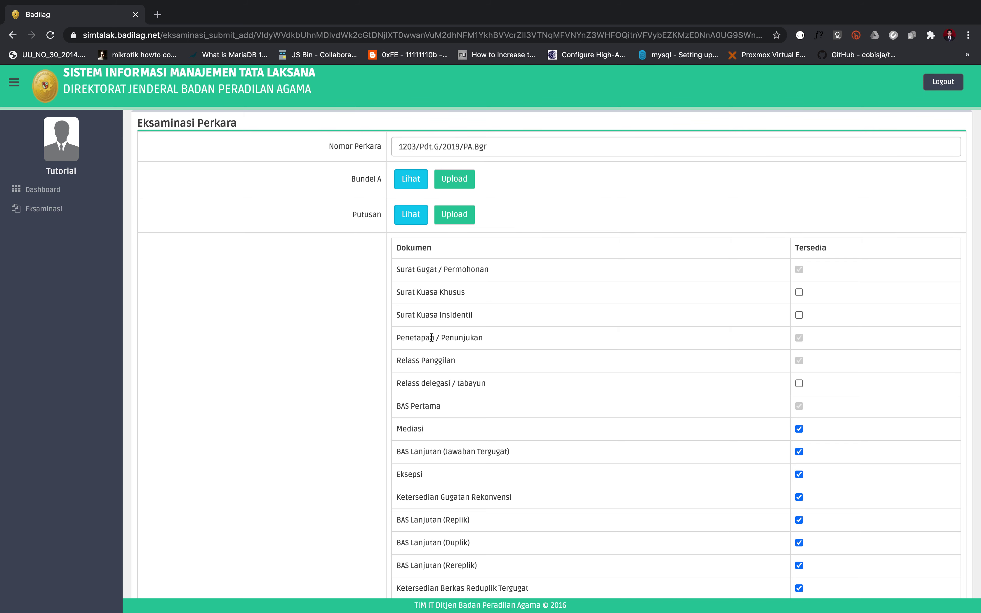
{"action": "scroll", "coordinate": [440, 387], "scroll_direction": "down", "scroll_amount": 2}
{"action": "scroll", "coordinate": [441, 387], "scroll_direction": "down", "scroll_amount": 10}
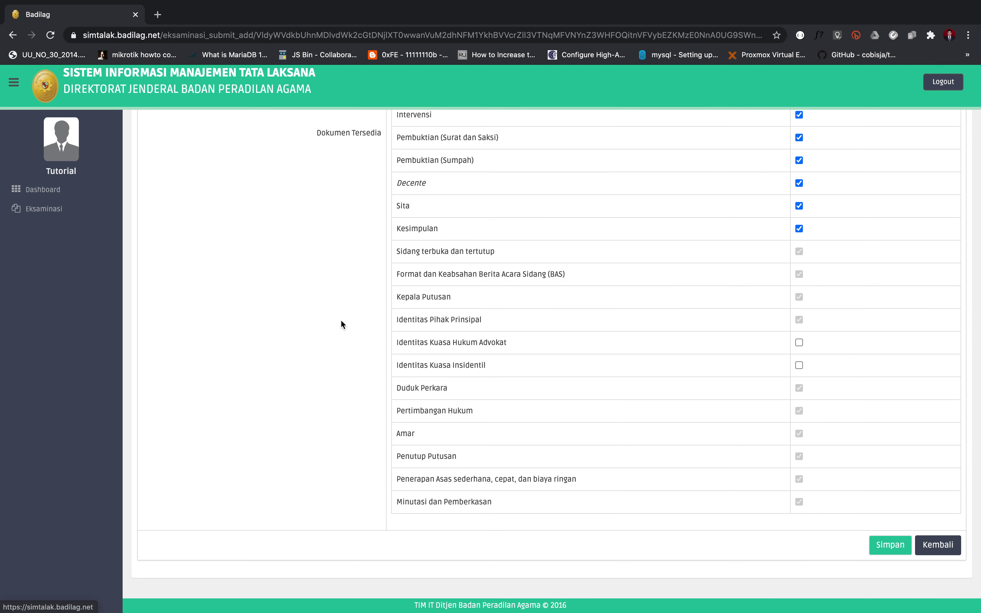
{"action": "left_click", "coordinate": [931, 543]}
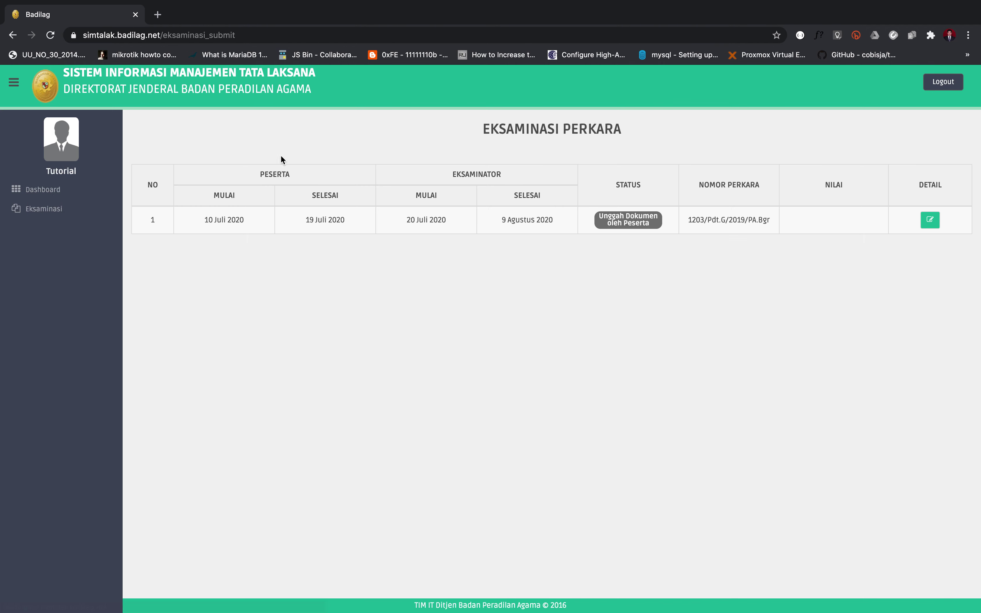
{"action": "left_click_drag", "start_coordinate": [302, 219], "coordinate": [341, 220]}
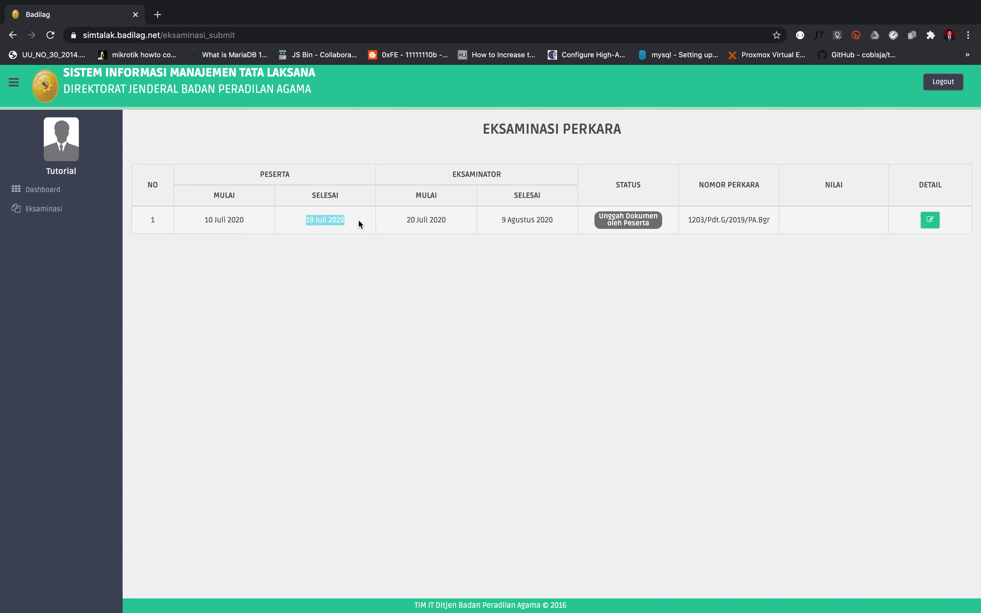